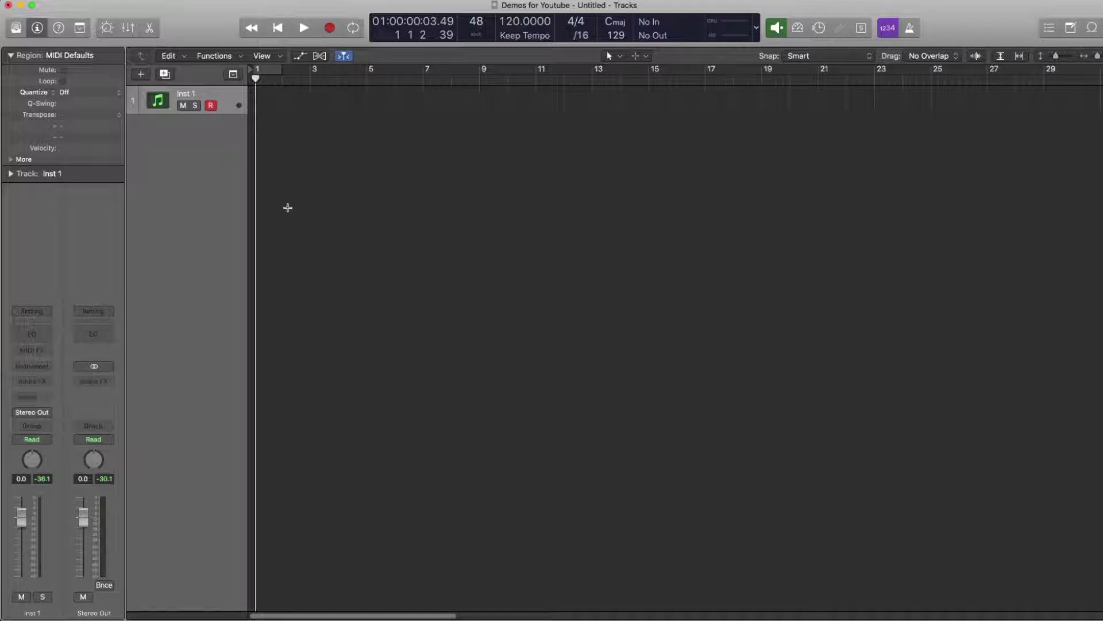
# Create an External MIDI track sending to the DeepMind12D on all channels.
pyautogui.press('alt+super+n')
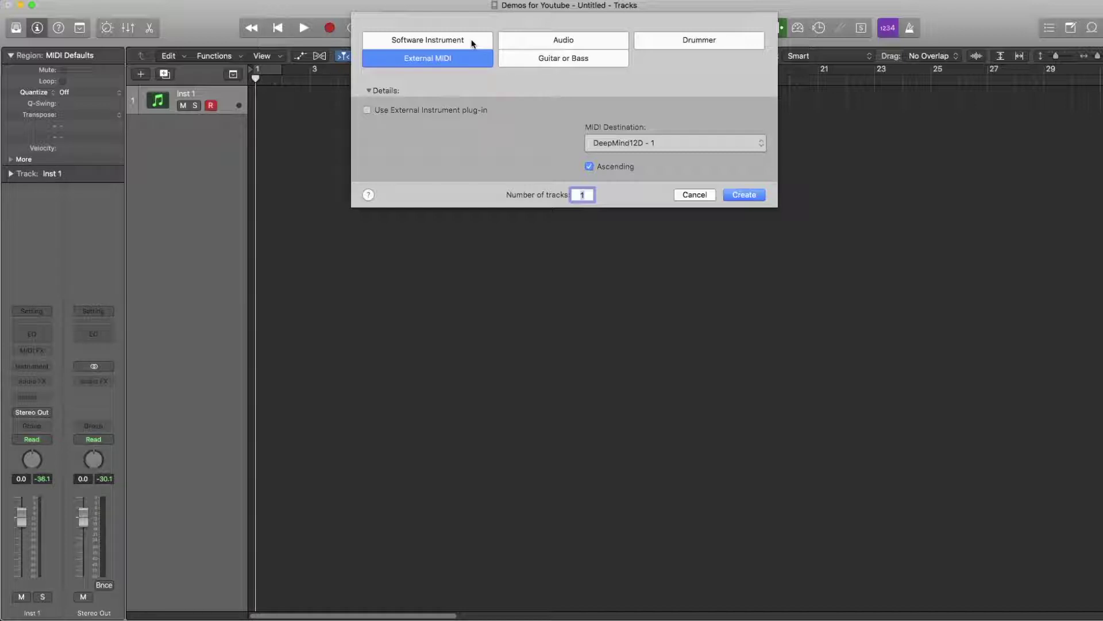
pyautogui.click(630, 146)
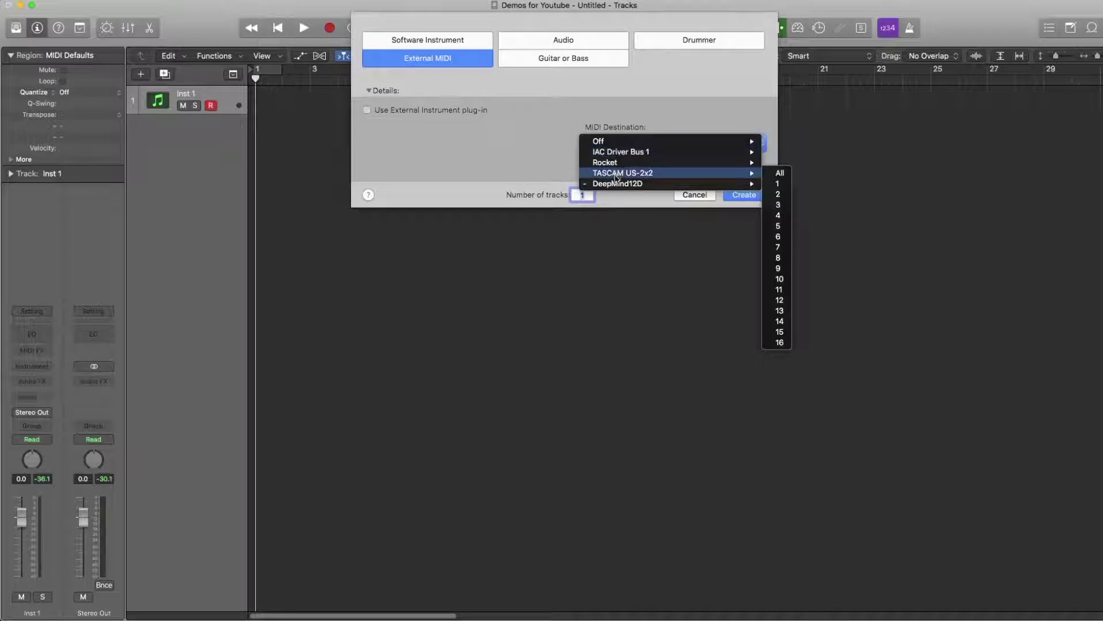
pyautogui.moveTo(618, 185)
pyautogui.click(780, 184)
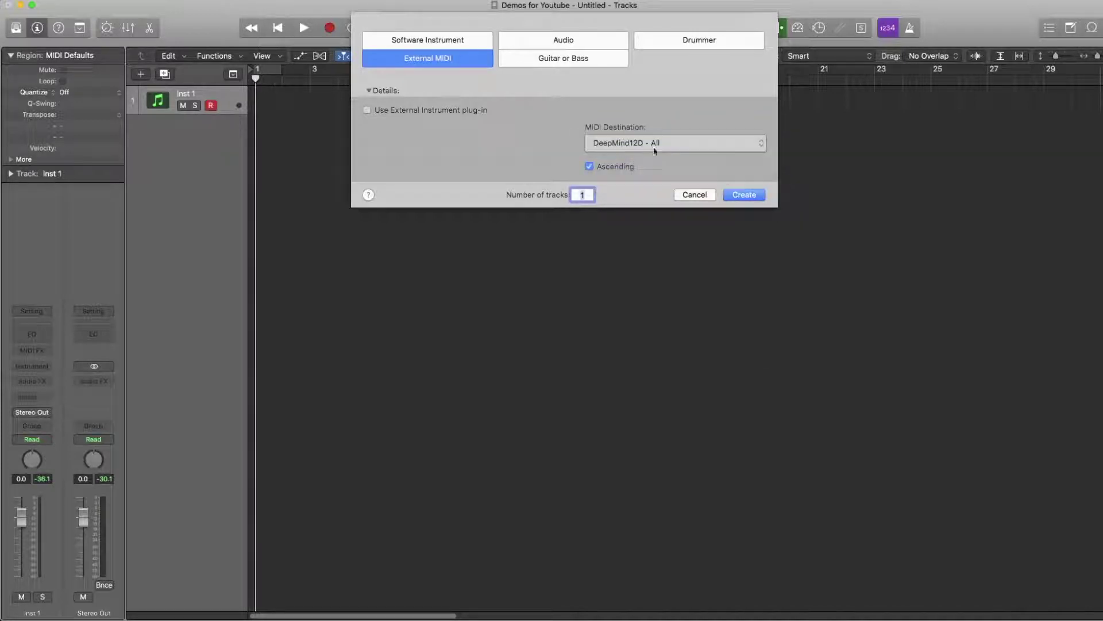
pyautogui.press('Return')
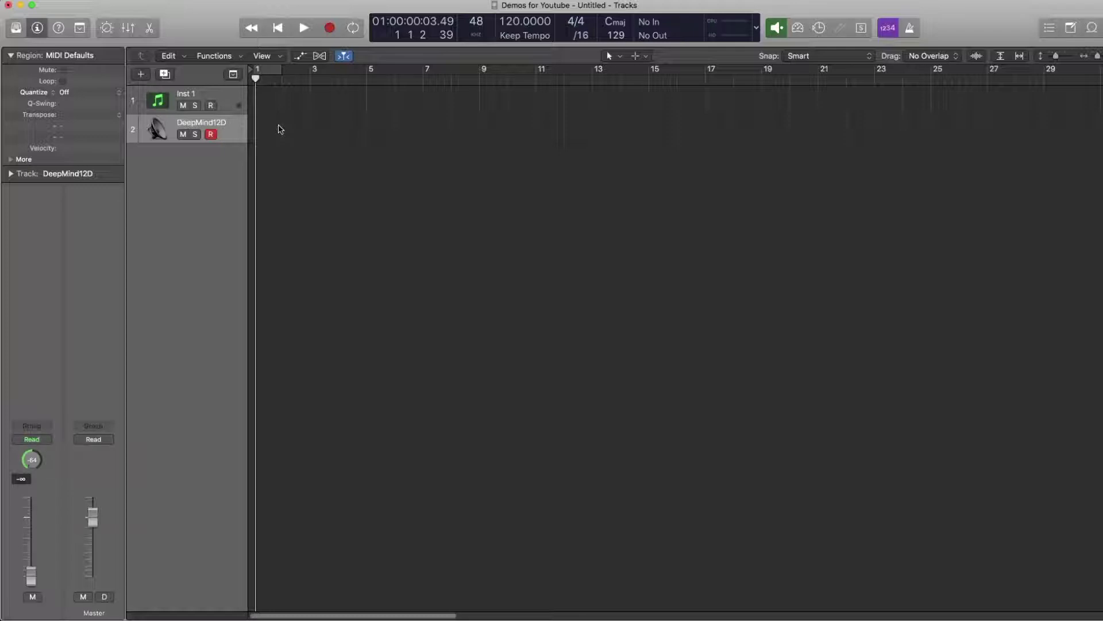
# Cancel adding another track and delete the DeepMind12D track.
pyautogui.press('alt+super+n')
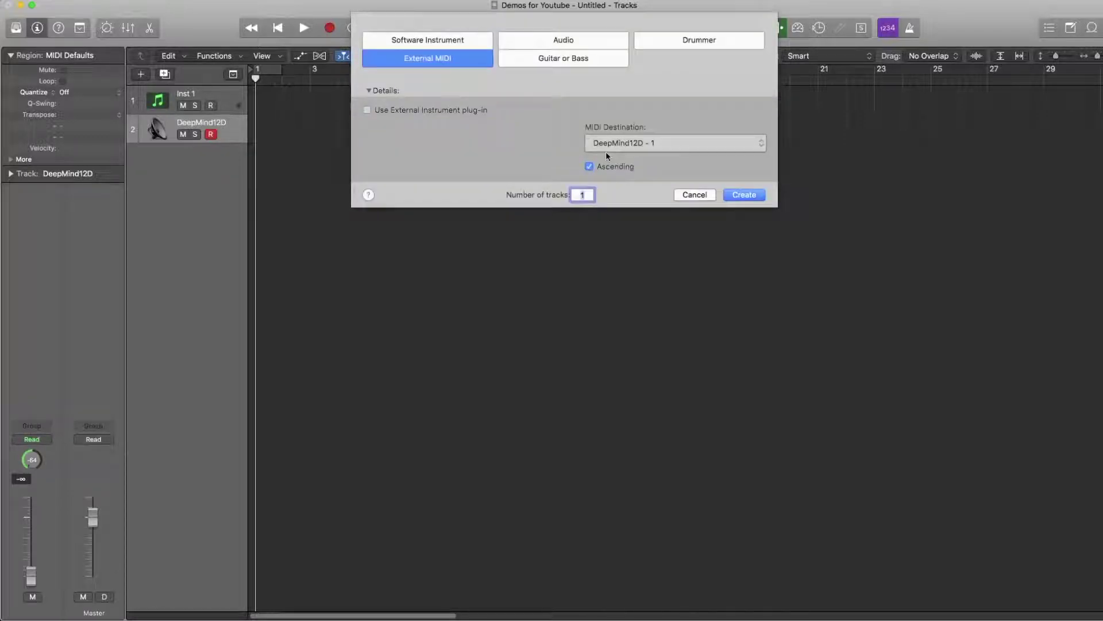
pyautogui.click(606, 151)
pyautogui.moveTo(657, 174)
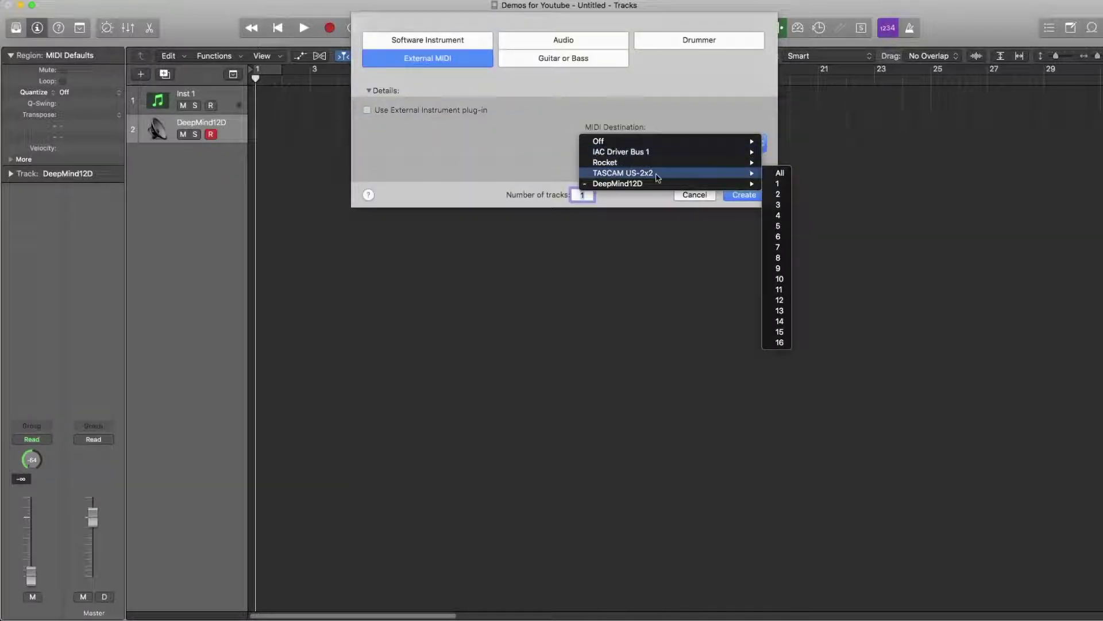
pyautogui.click(780, 173)
pyautogui.press('Escape')
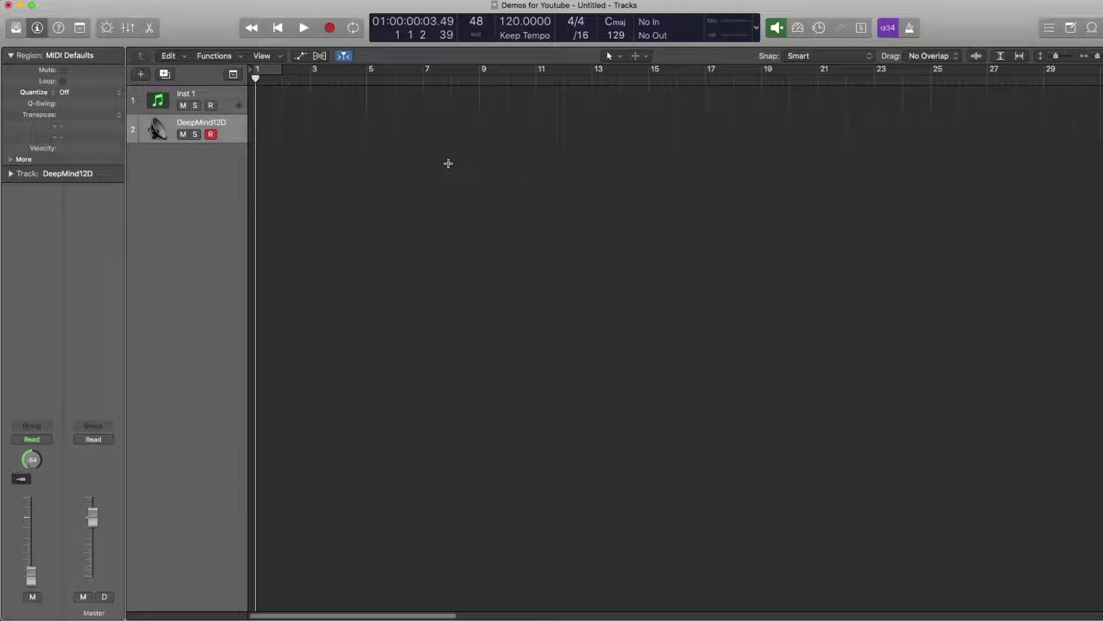
pyautogui.press('super+BackSpace')
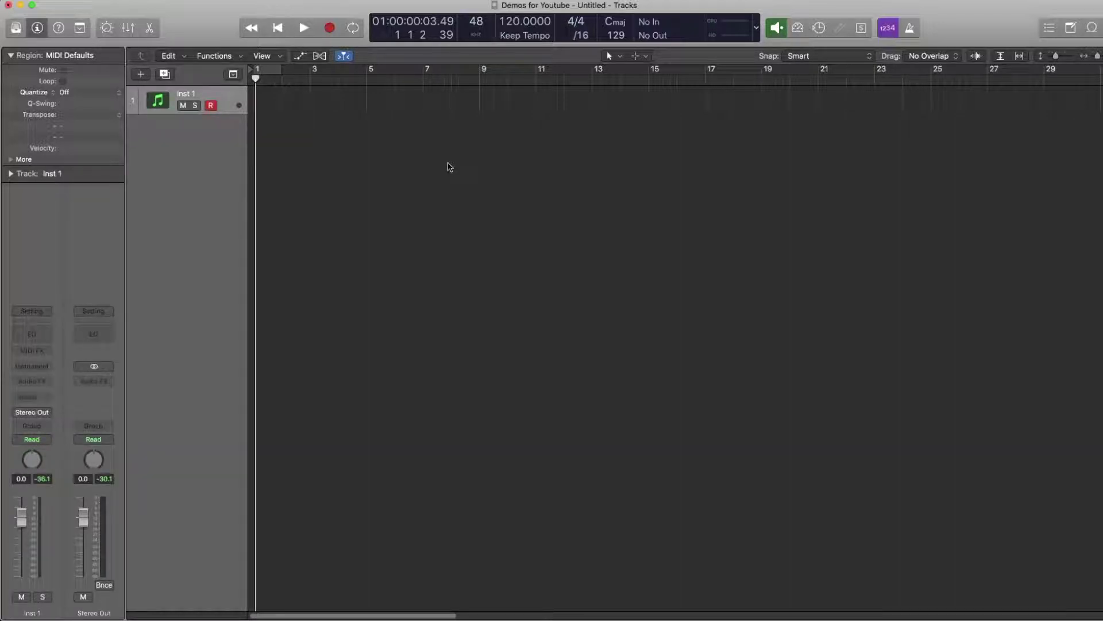
# Add a Software Instrument track with the stereo External Instrument plug-in and open its settings.
pyautogui.press('alt+super+n')
pyautogui.click(453, 41)
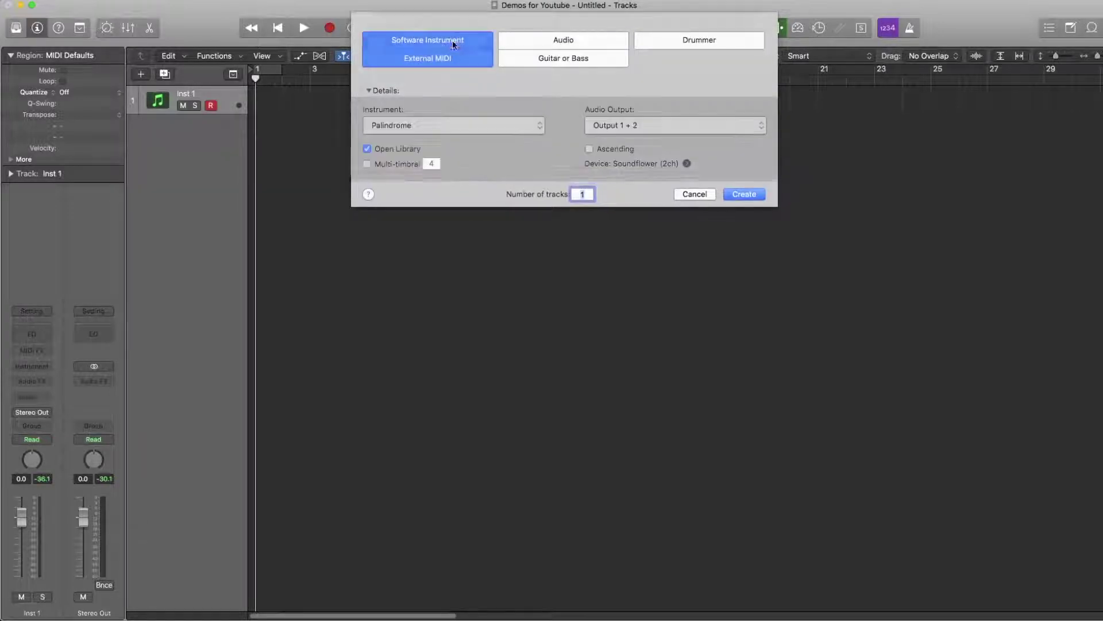
pyautogui.click(470, 128)
pyautogui.moveTo(440, 469)
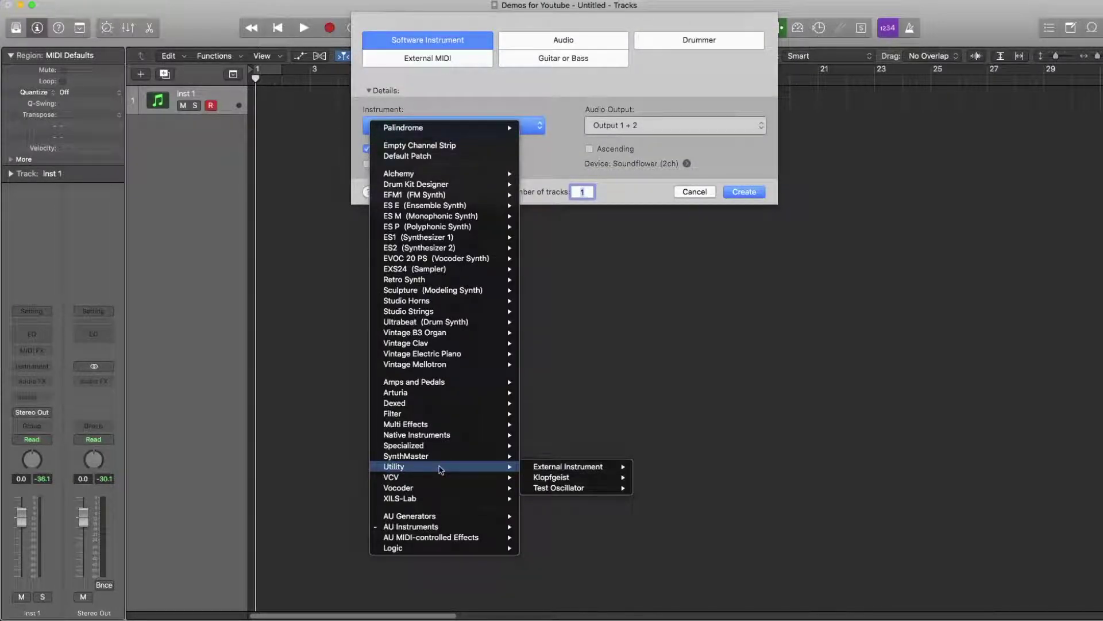
pyautogui.moveTo(569, 472)
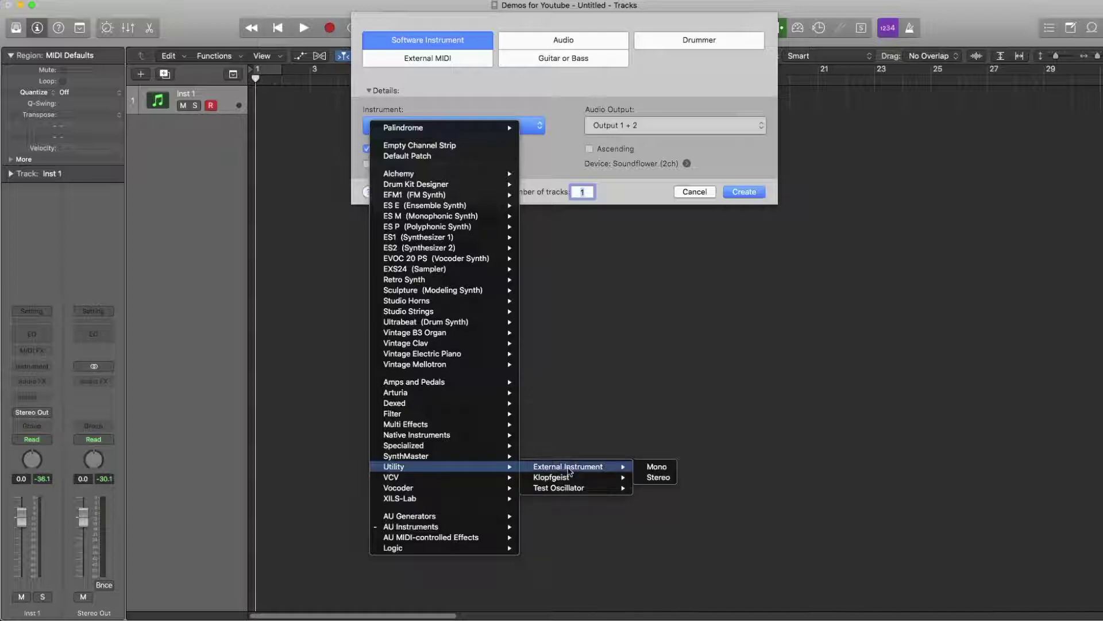
pyautogui.click(659, 477)
pyautogui.press('Return')
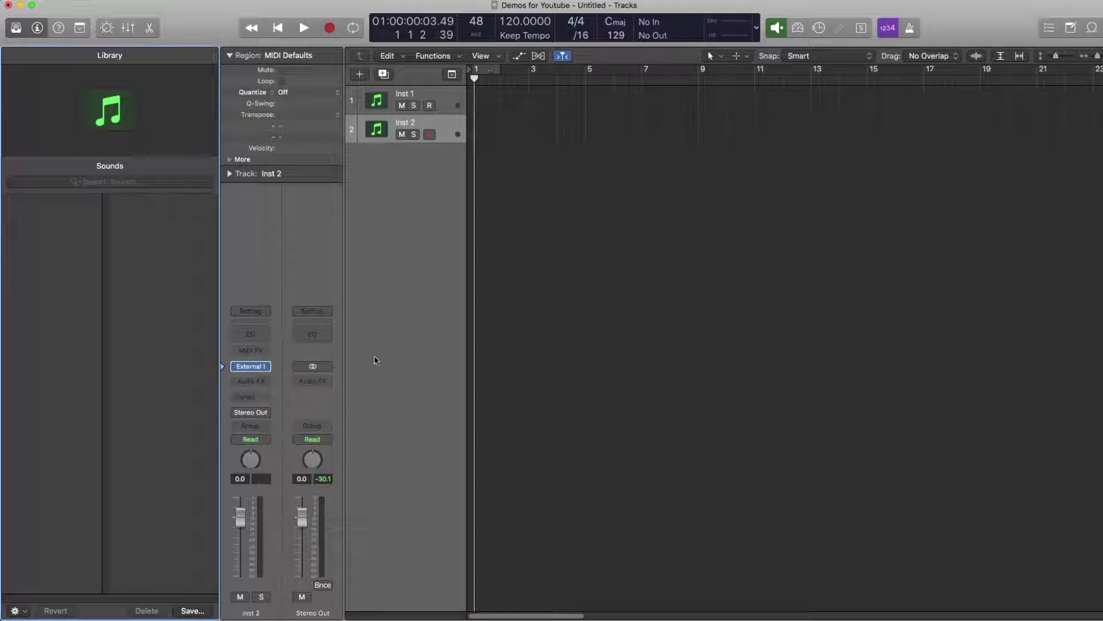
pyautogui.click(250, 368)
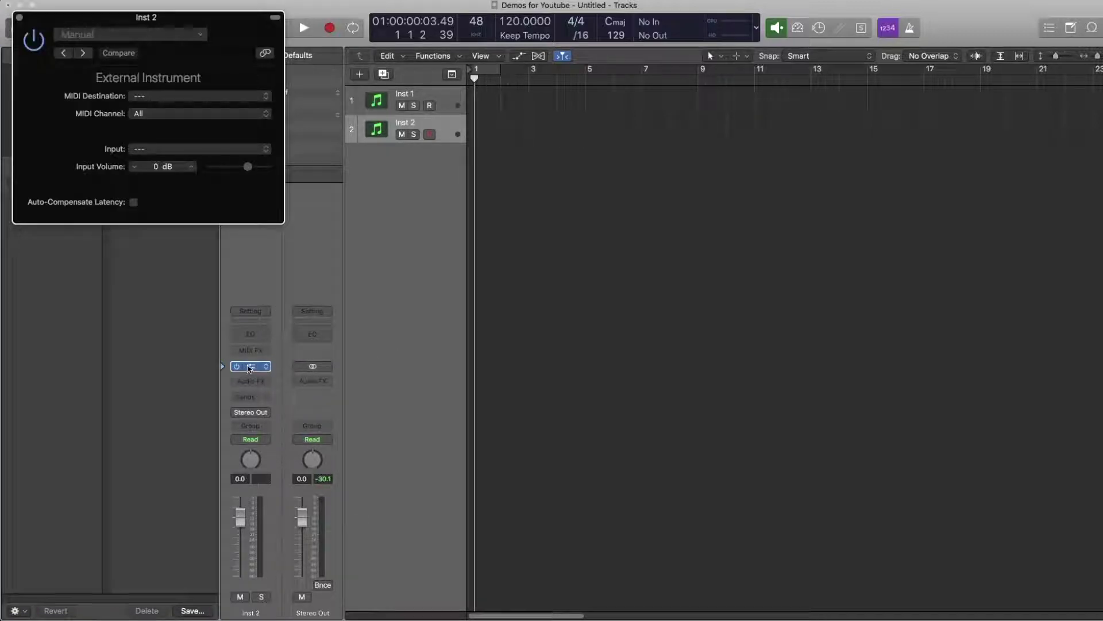
# Set the External Instrument MIDI Destination to DeepMind12D, leave Input unchanged, and close the window.
pyautogui.click(162, 96)
pyautogui.click(166, 133)
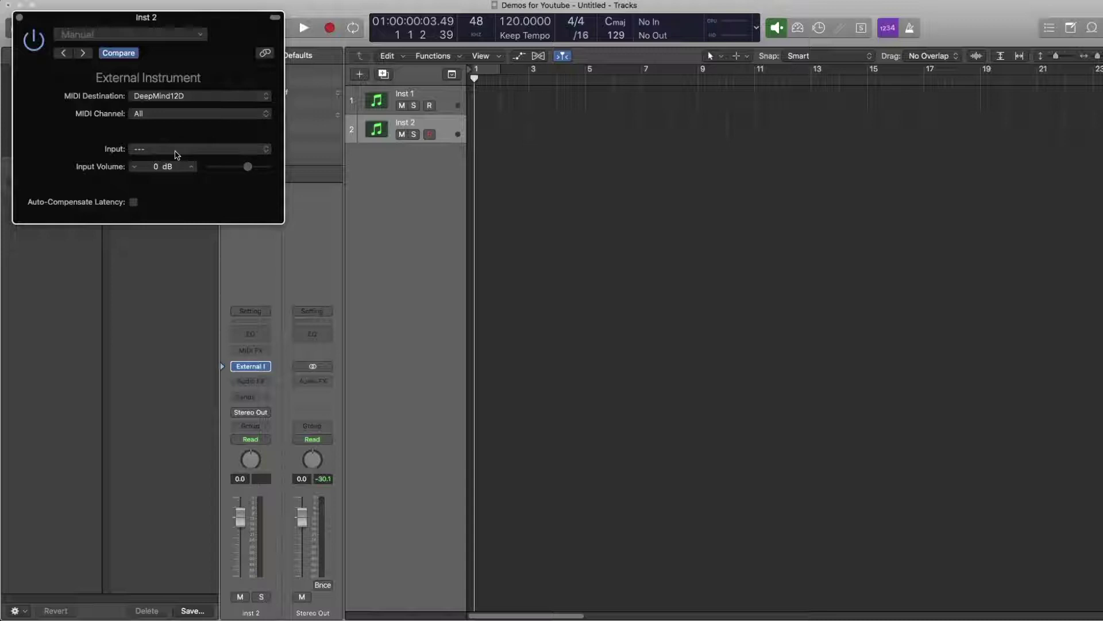
pyautogui.click(177, 154)
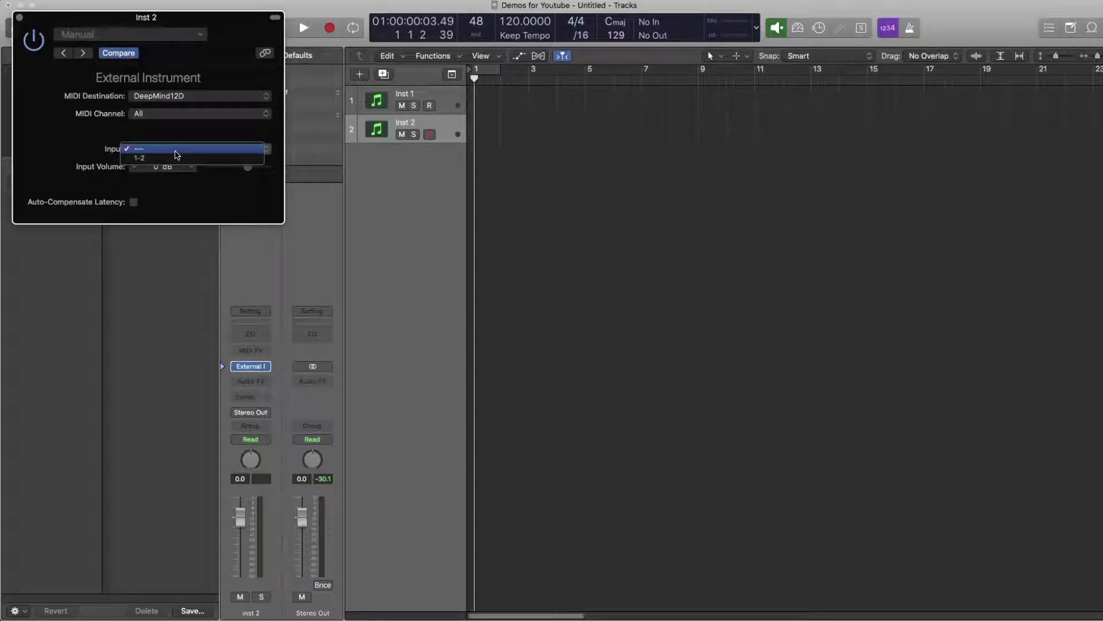
pyautogui.click(178, 135)
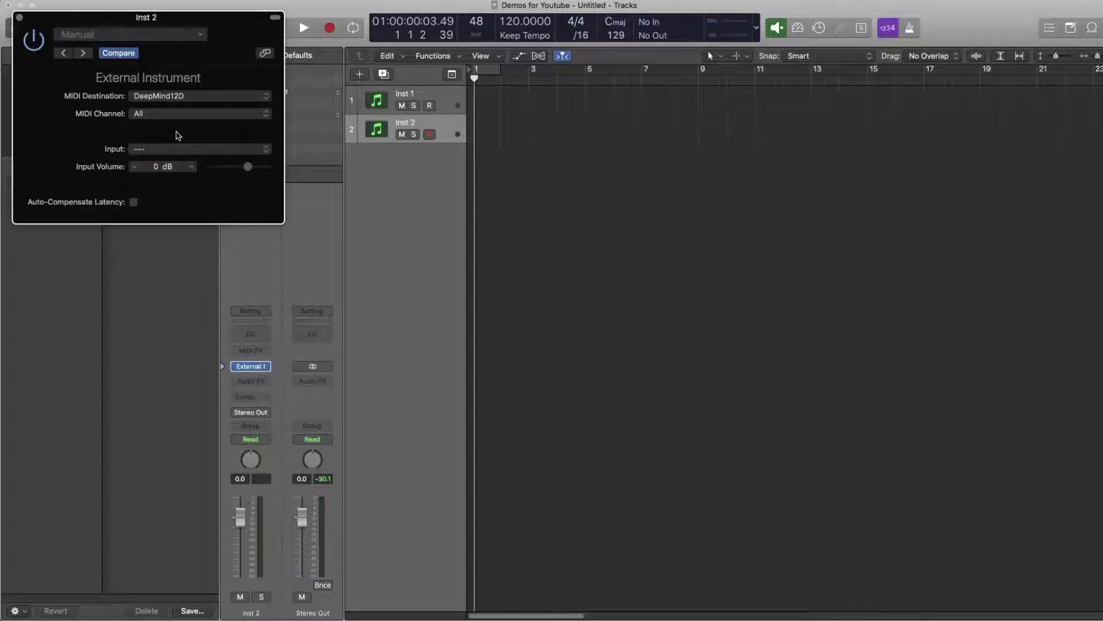
pyautogui.click(520, 141)
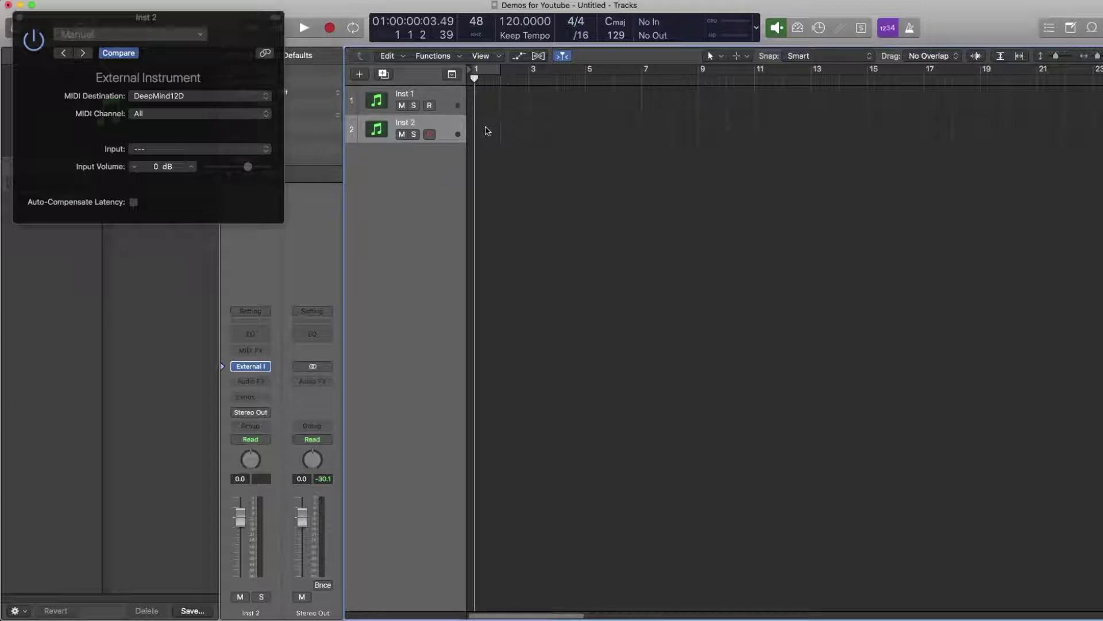
pyautogui.press('super+w')
# Create a new audio track, Audio 1.
pyautogui.press('alt+super+n')
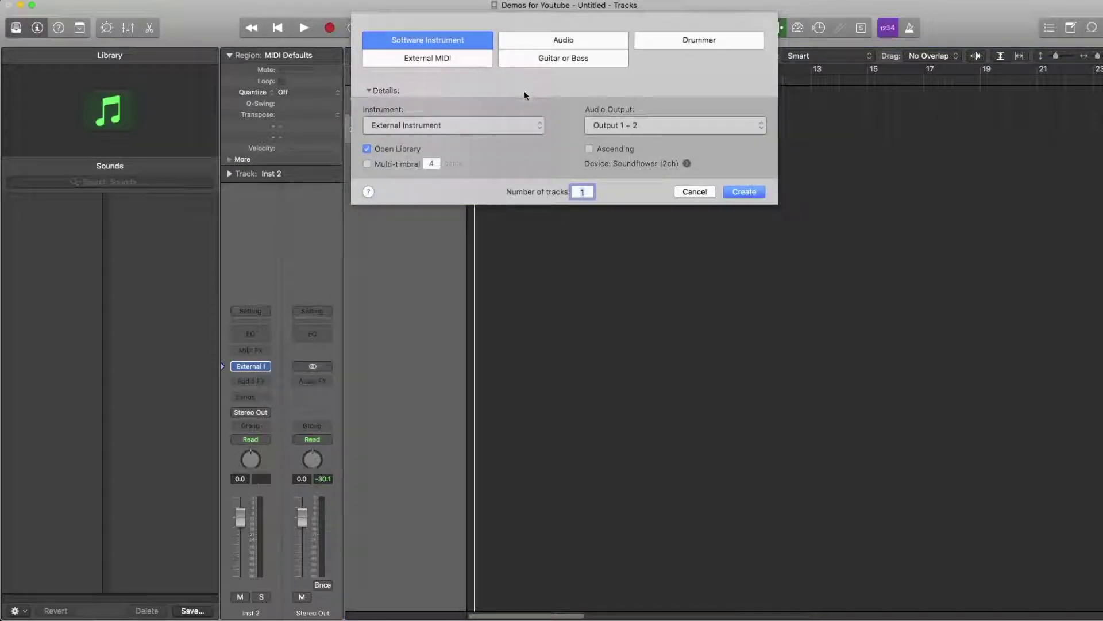
pyautogui.click(564, 41)
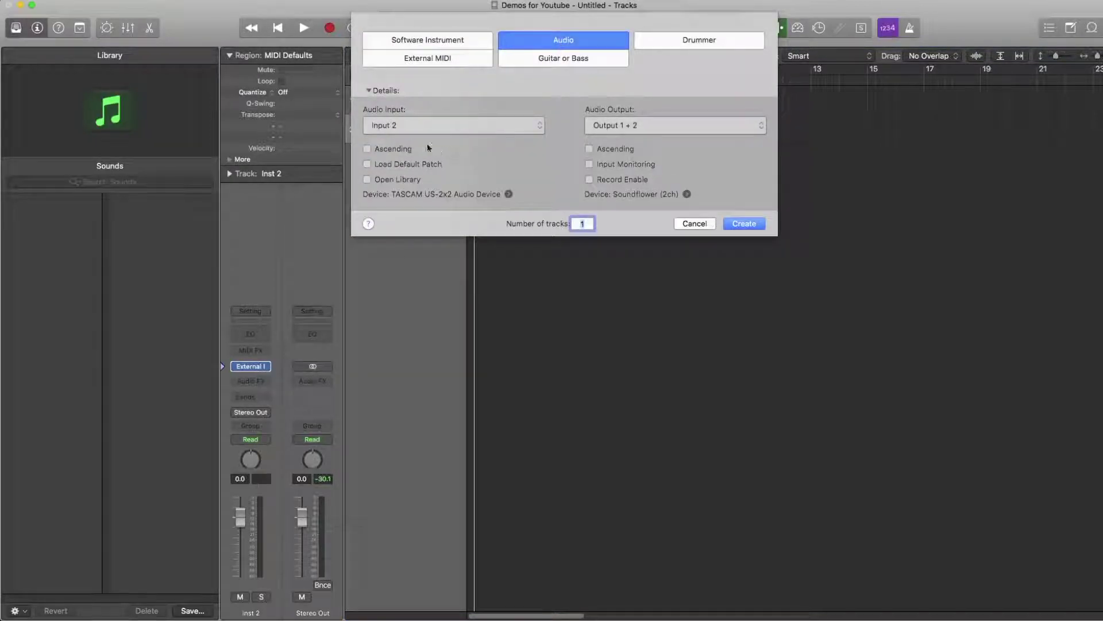
pyautogui.click(418, 124)
pyautogui.click(437, 123)
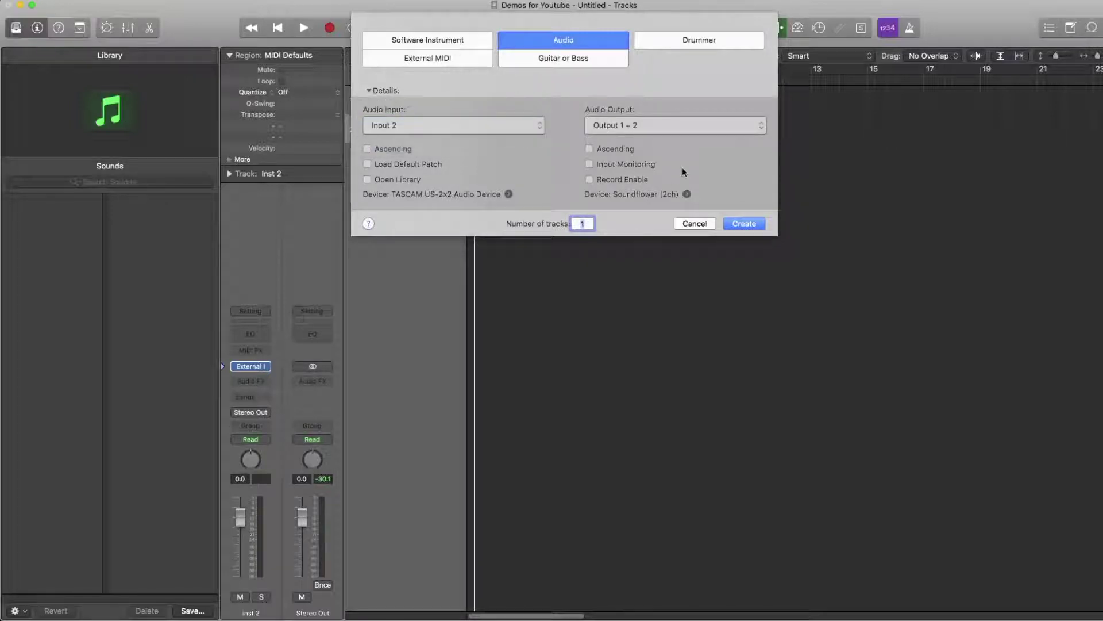
pyautogui.click(748, 223)
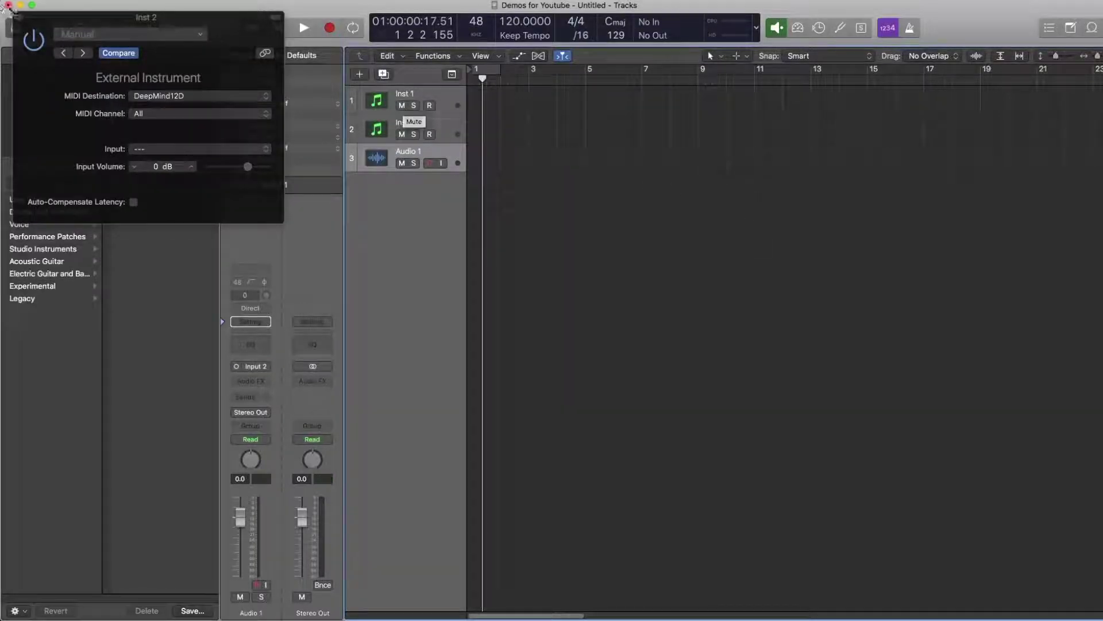
# Close the plug-in window and create an empty MIDI region on Inst 2 in the Piano Roll.
pyautogui.click(19, 17)
pyautogui.click(19, 17)
pyautogui.rightClick(476, 119)
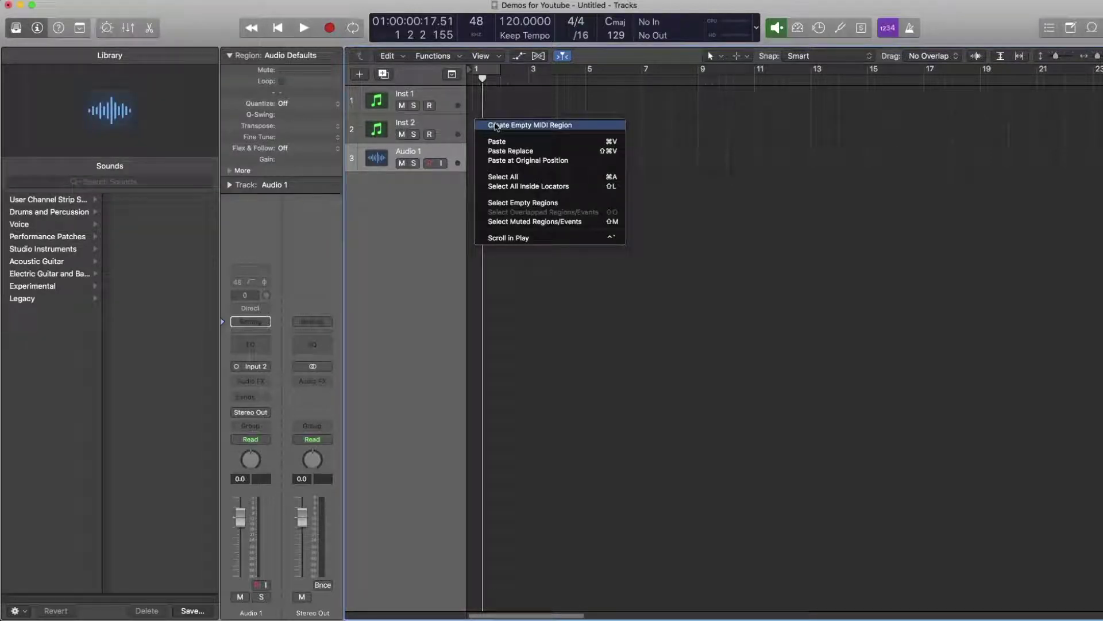
pyautogui.click(487, 124)
pyautogui.press('u')
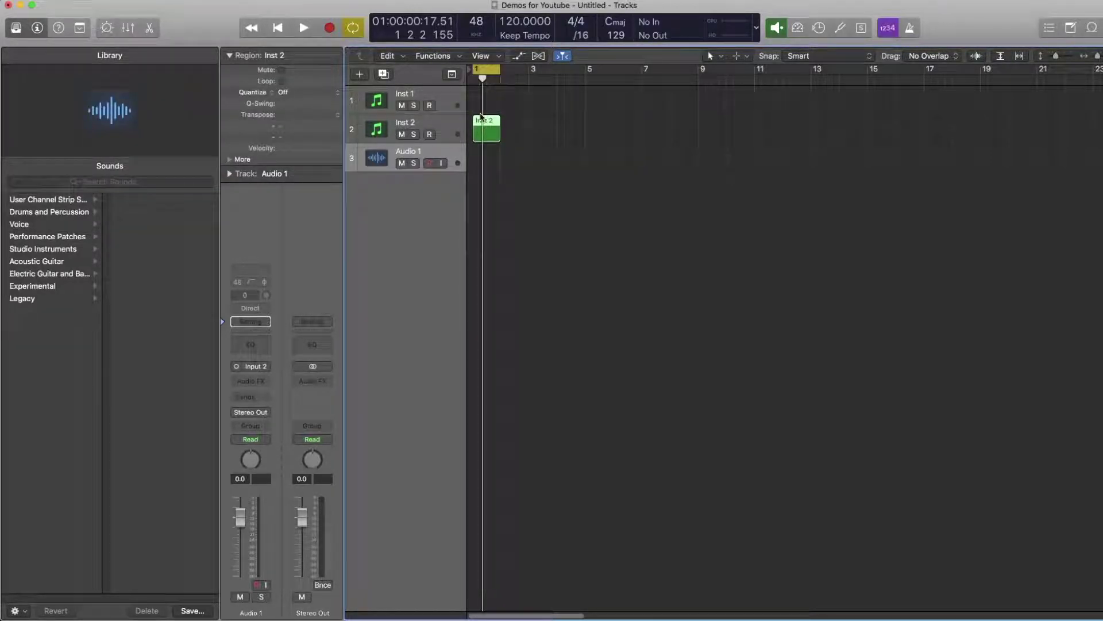
pyautogui.doubleClick(483, 123)
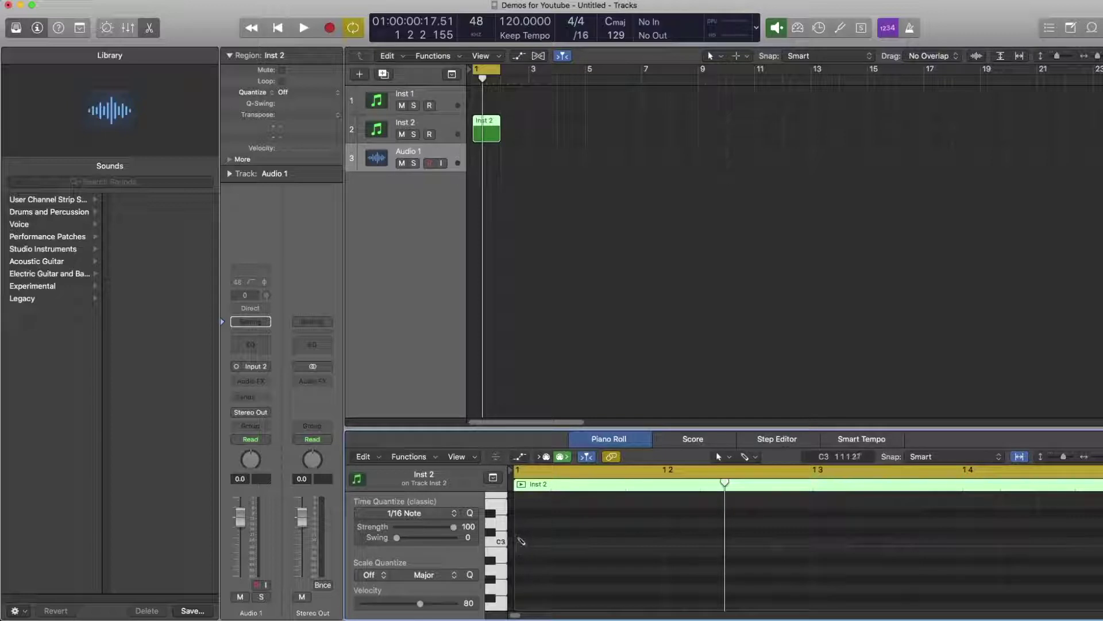
# Pencil in five C3 notes and one higher note, then play the pattern.
pyautogui.keyDown('super'); pyautogui.click(539, 543); pyautogui.keyUp('super')
pyautogui.keyDown('super'); pyautogui.click(634, 541); pyautogui.keyUp('super')
pyautogui.keyDown('super'); pyautogui.click(746, 531); pyautogui.keyUp('super')
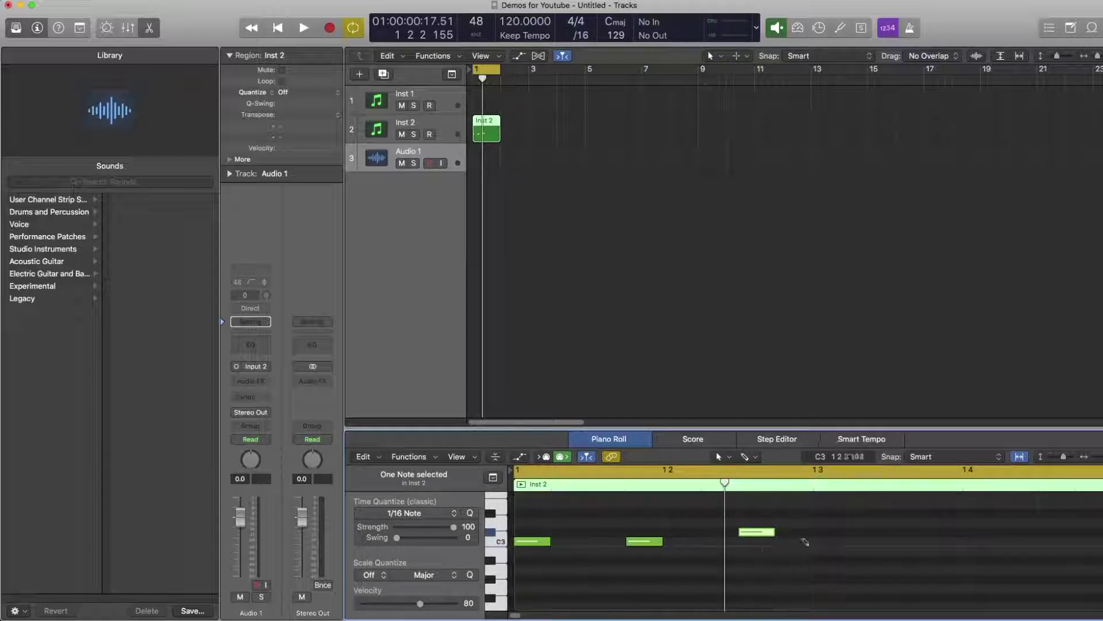
pyautogui.keyDown('super'); pyautogui.click(938, 541); pyautogui.keyUp('super')
pyautogui.keyDown('super'); pyautogui.click(1009, 541); pyautogui.keyUp('super')
pyautogui.keyDown('super'); pyautogui.click(1047, 541); pyautogui.keyUp('super')
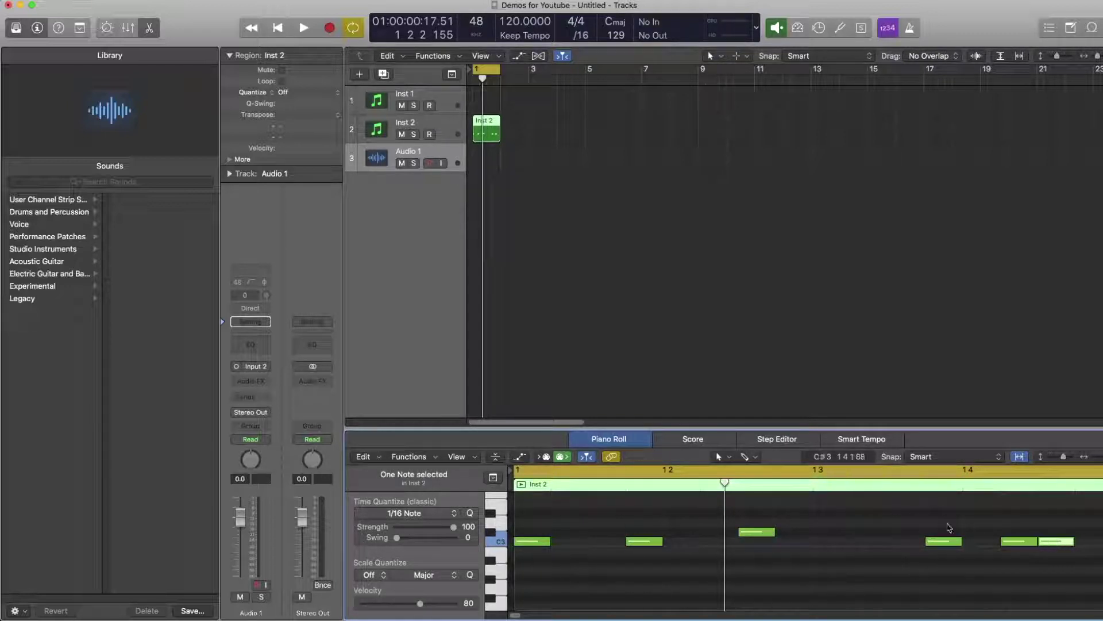
pyautogui.press('space')
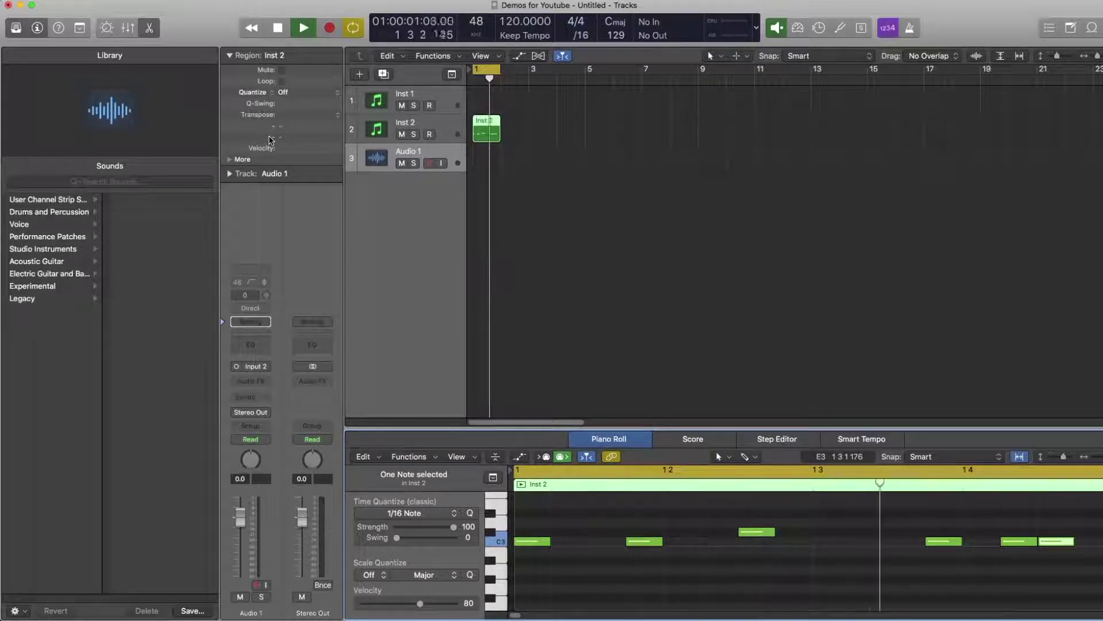
# Record a test take on Audio 1, then delete the region and its audio file.
pyautogui.press('space')
pyautogui.click(458, 161)
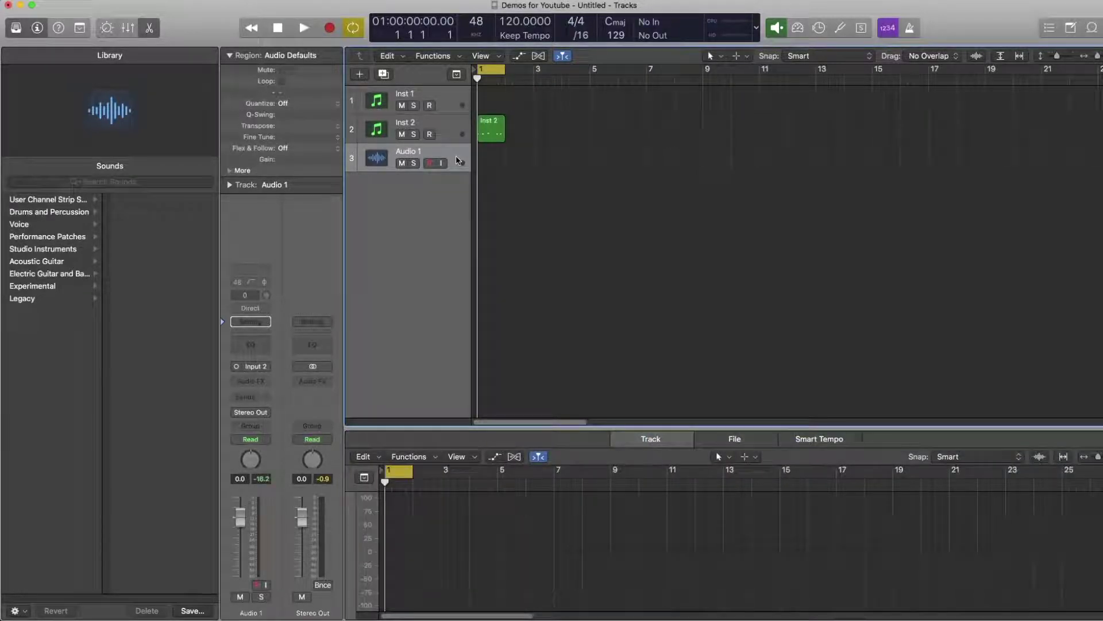
pyautogui.press('r')
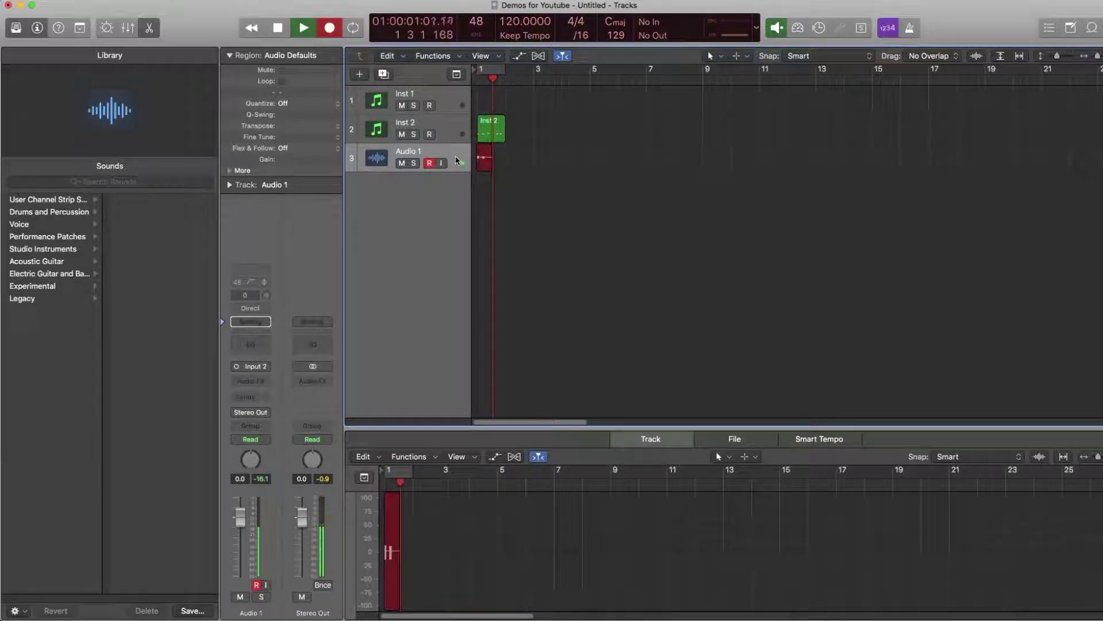
pyautogui.press('space')
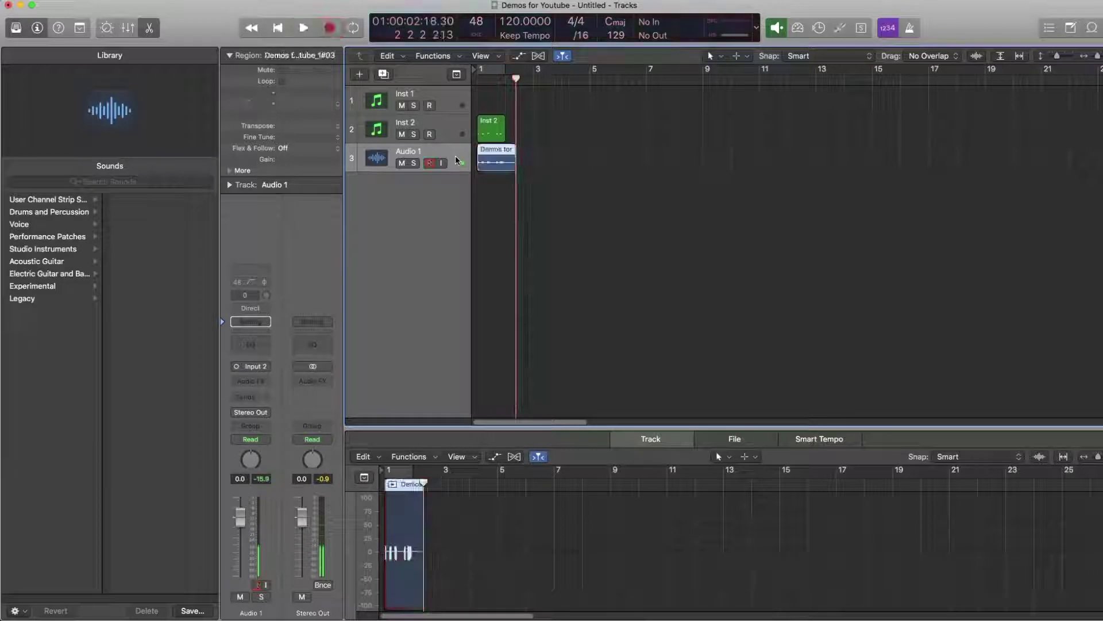
pyautogui.press('c')
pyautogui.press('Return')
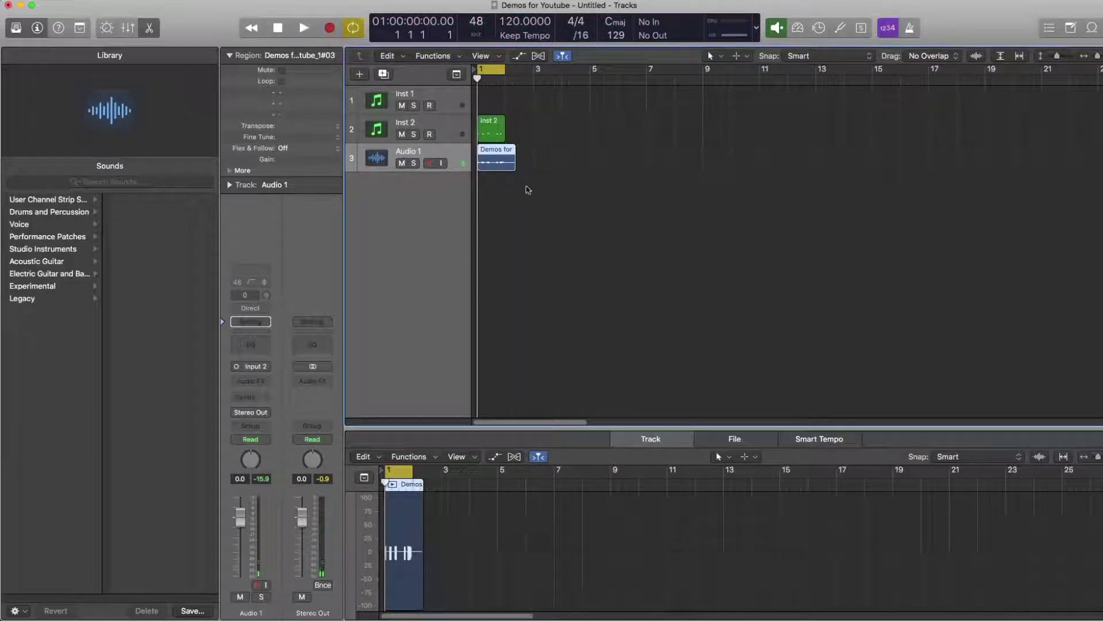
pyautogui.press('Delete')
pyautogui.press('Return')
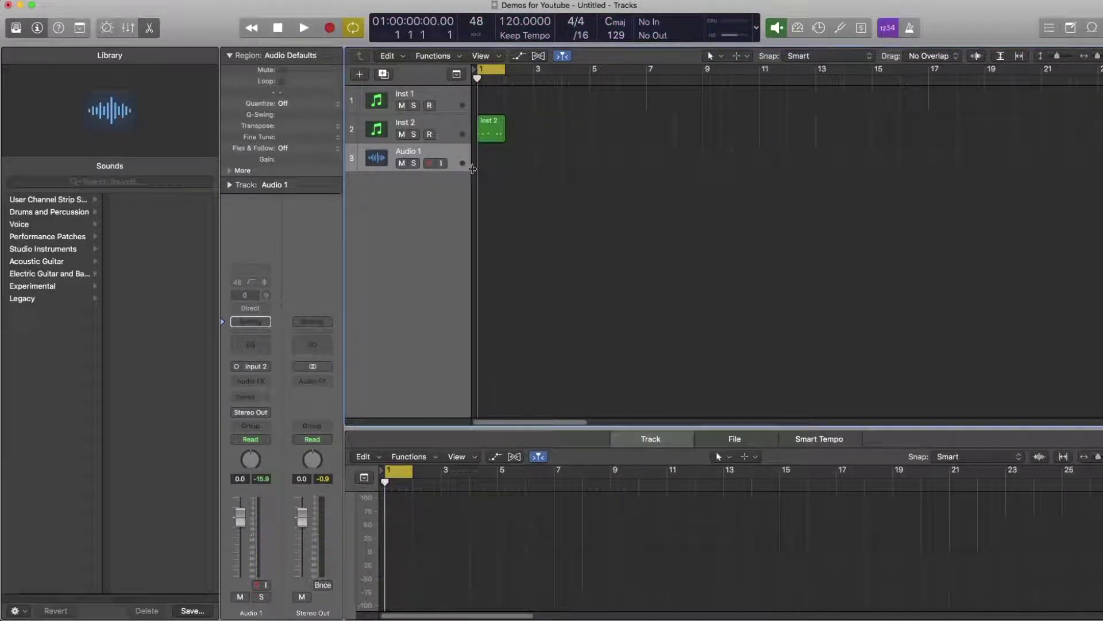
# Enable input monitoring on Audio 1 and play briefly to check the signal.
pyautogui.click(442, 164)
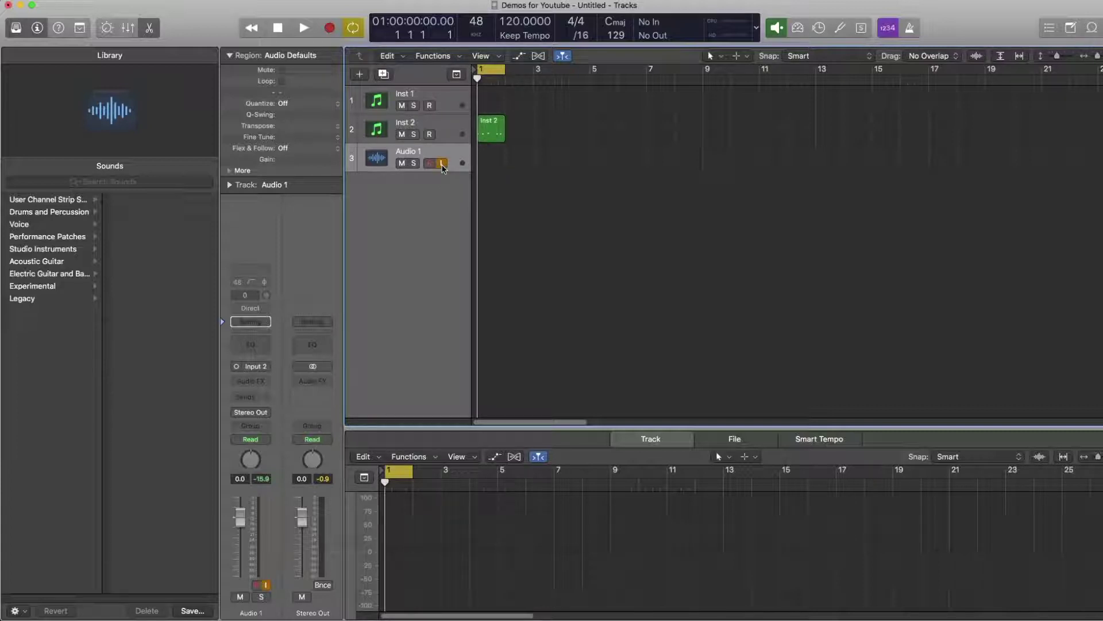
pyautogui.press('space')
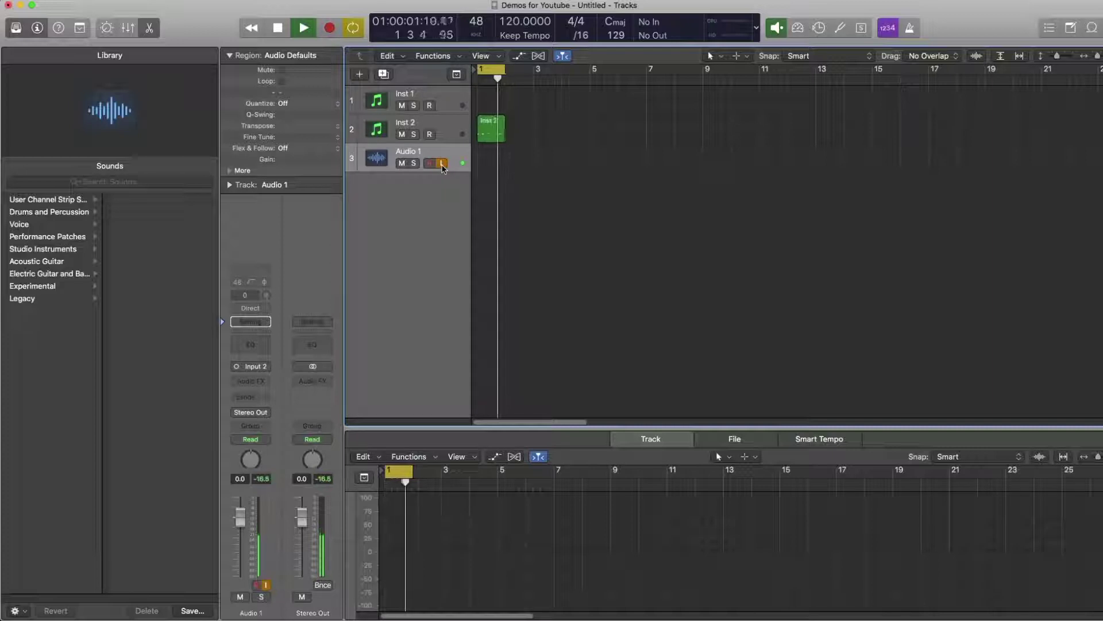
pyautogui.press('space')
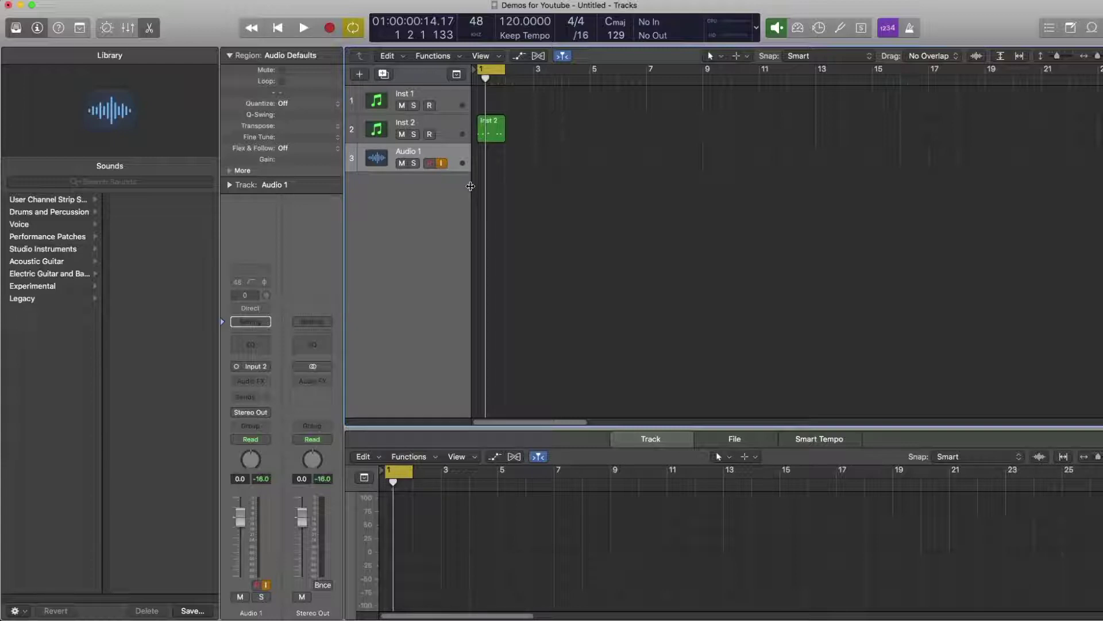
# Widen the track headers and check Audio 1's Track Header Components, closing the menu unchanged.
pyautogui.moveTo(471, 186)
pyautogui.mouseDown()
pyautogui.moveTo(518, 186)
pyautogui.moveTo(452, 185)
pyautogui.moveTo(564, 185)
pyautogui.moveTo(476, 185)
pyautogui.mouseUp()
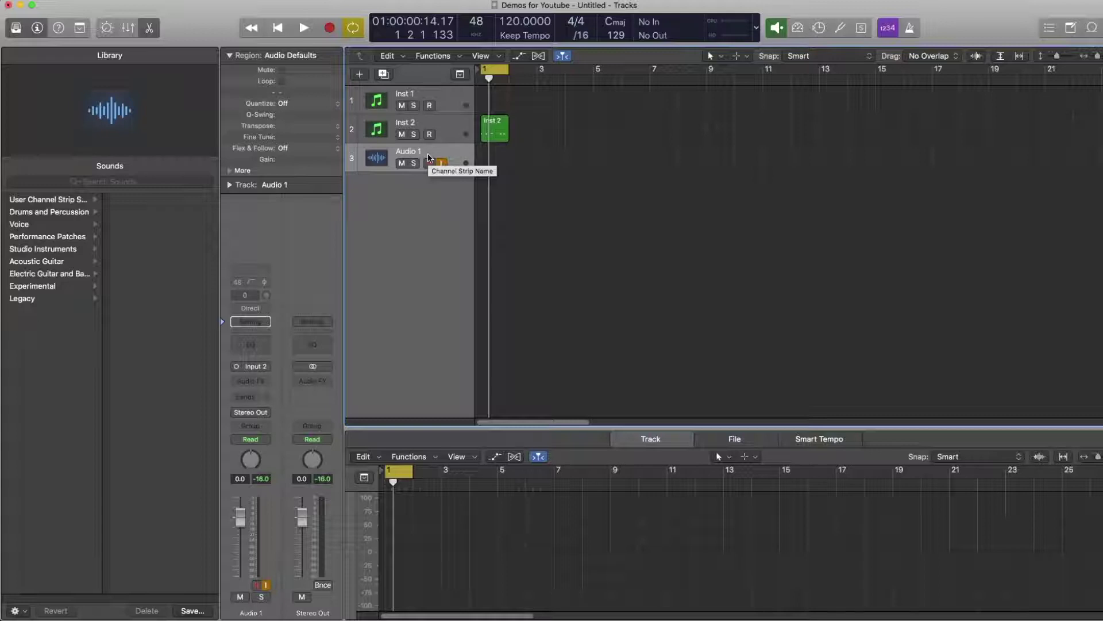
pyautogui.rightClick(428, 157)
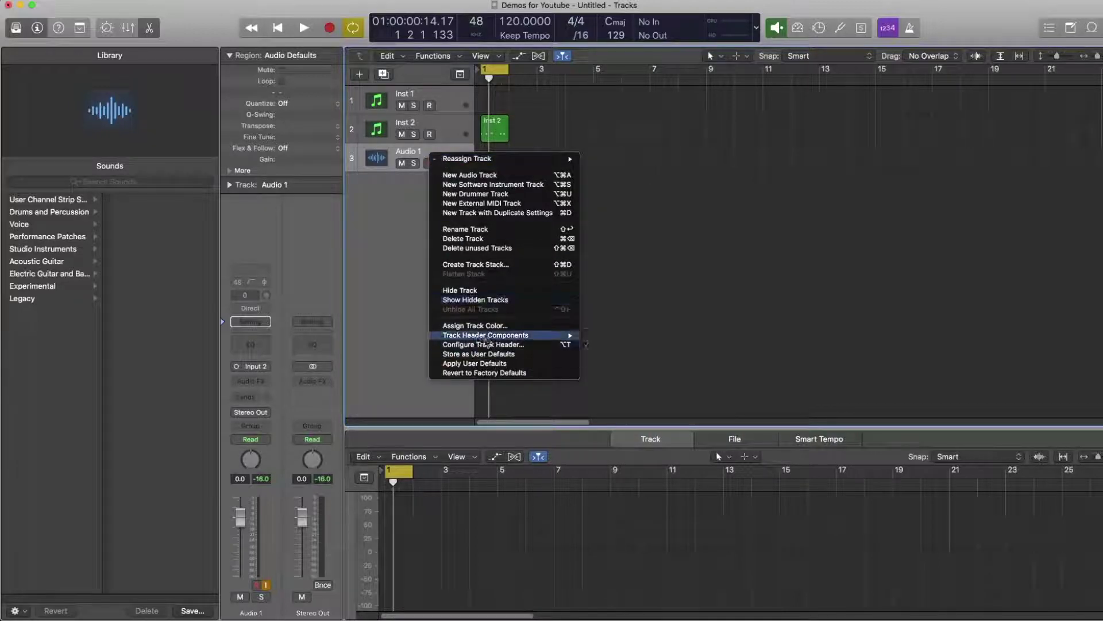
pyautogui.moveTo(488, 336)
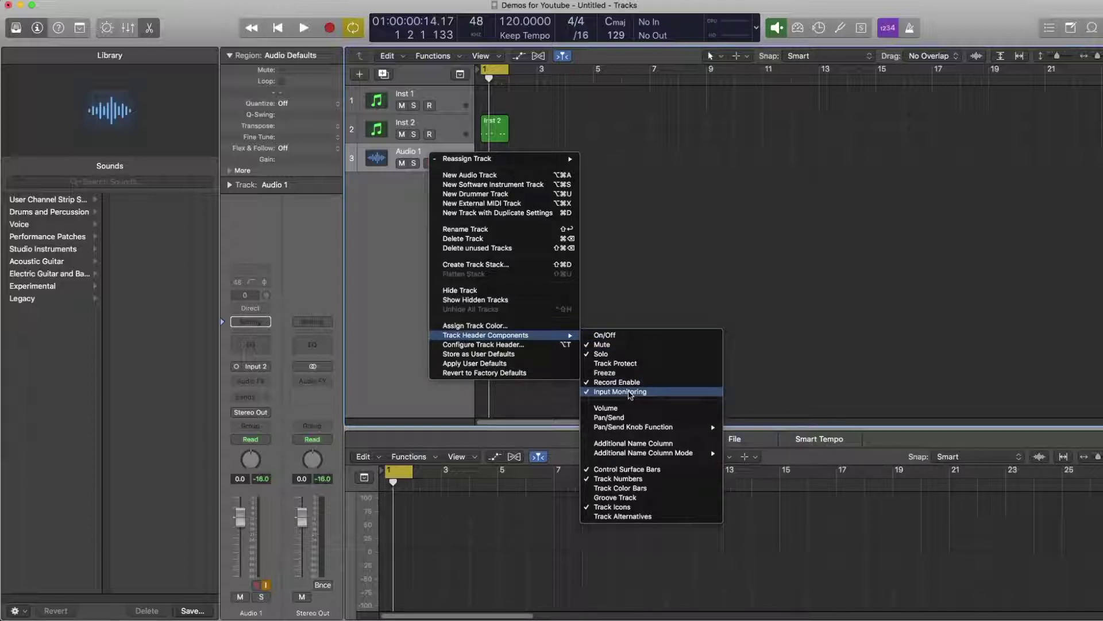
pyautogui.press('Escape')
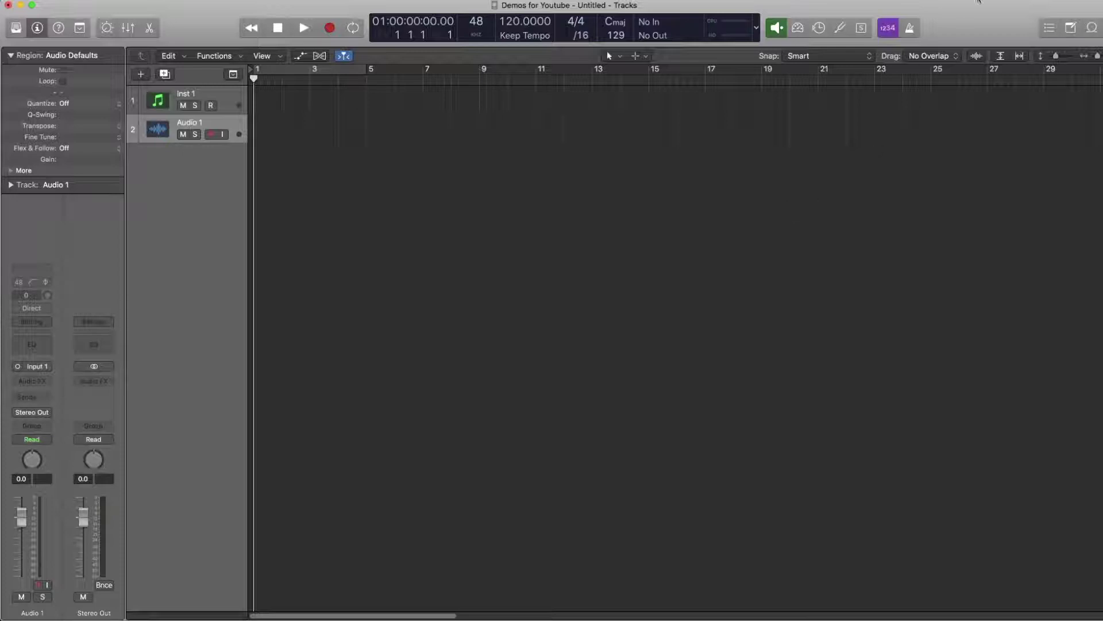
# Show Software Monitoring in the control bar and switch it on.
pyautogui.rightClick(945, 35)
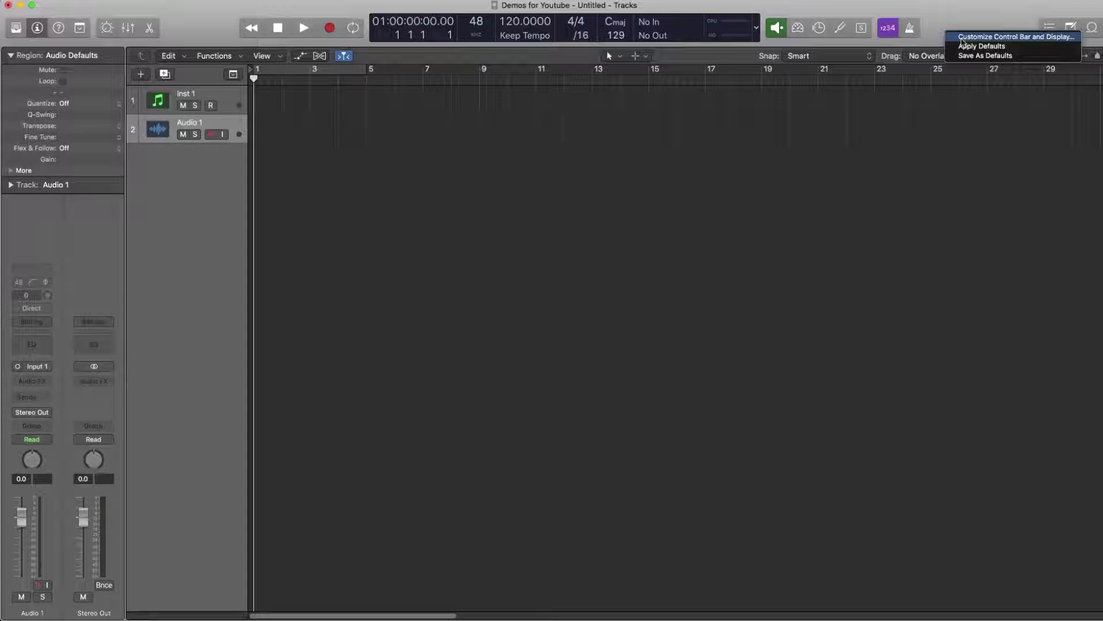
pyautogui.click(962, 38)
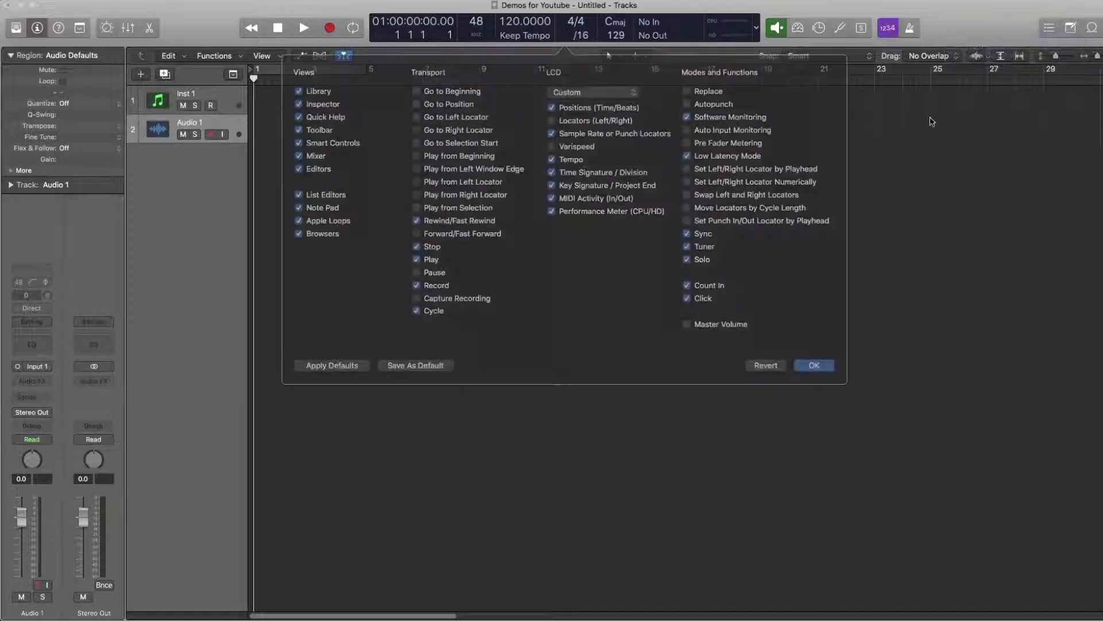
pyautogui.click(688, 119)
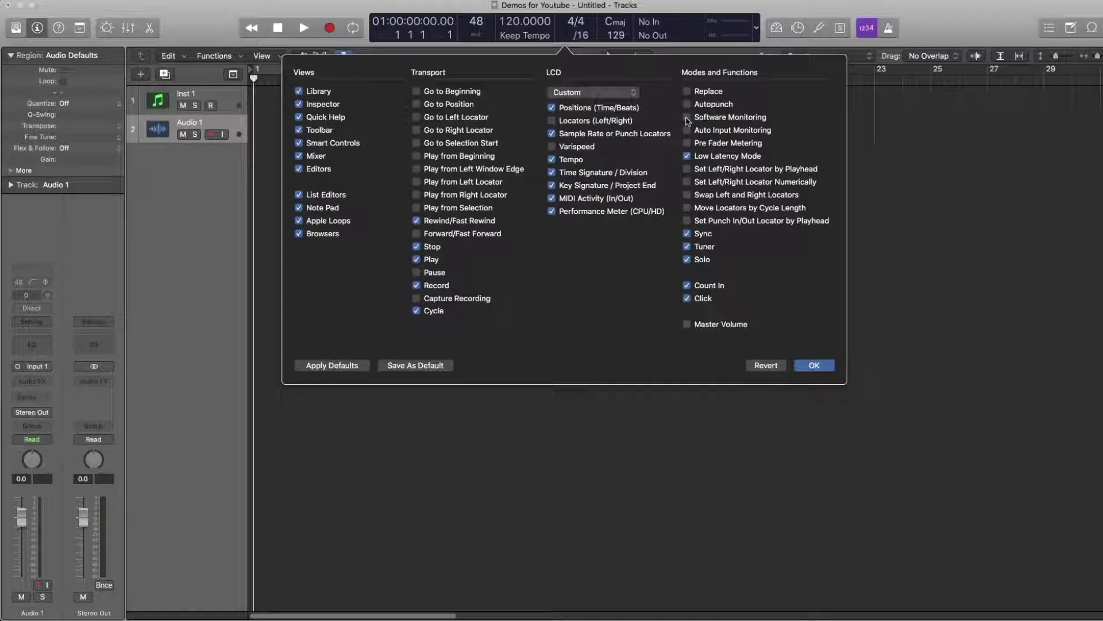
pyautogui.click(687, 118)
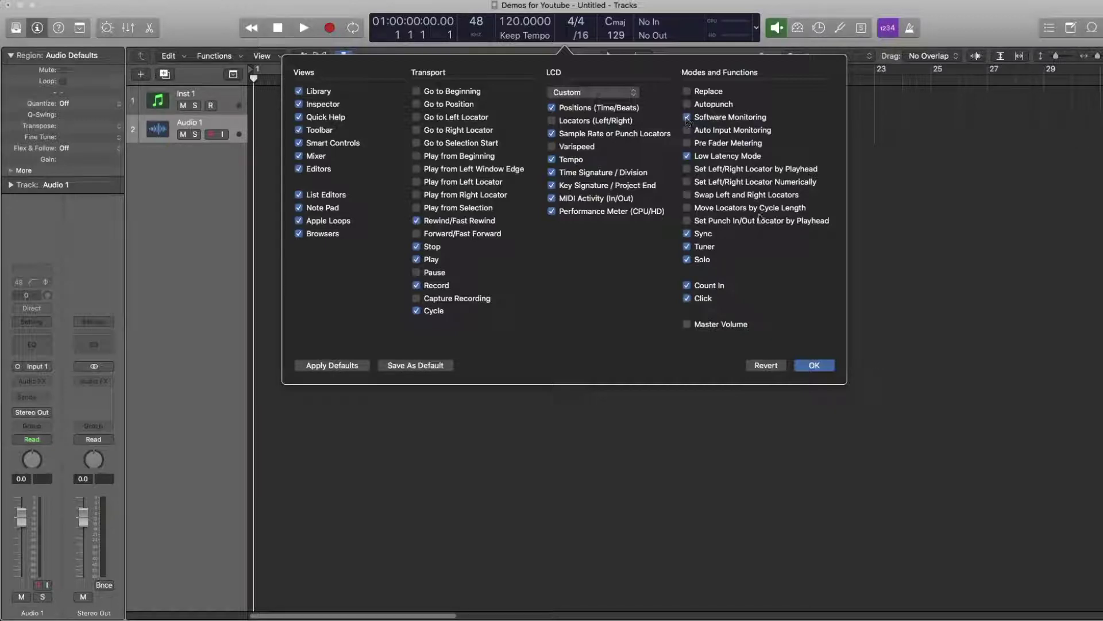
pyautogui.click(810, 373)
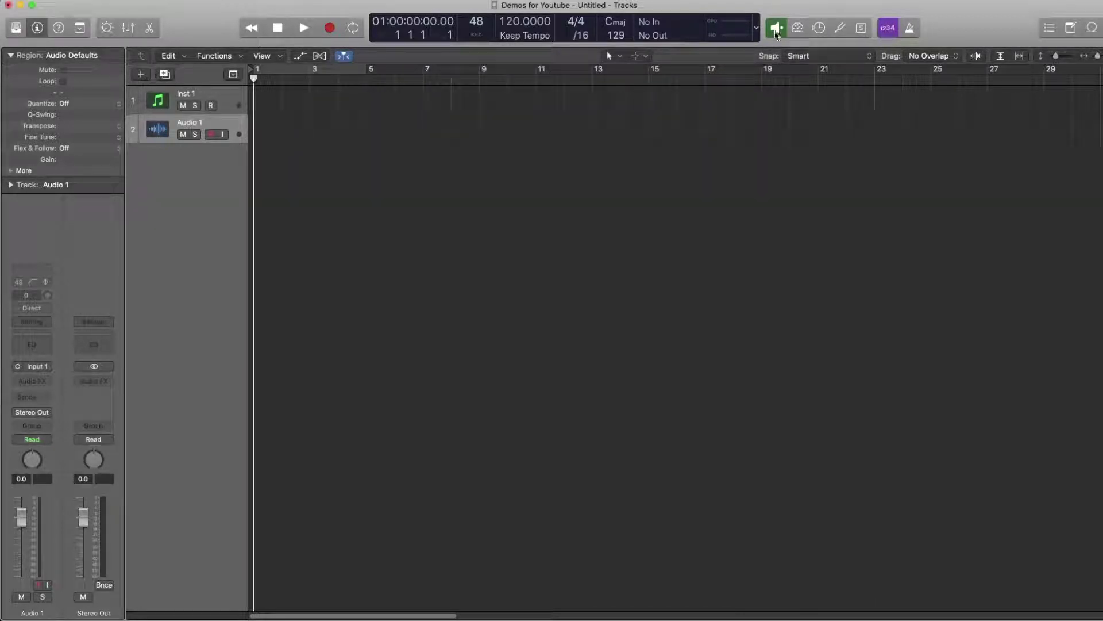
pyautogui.click(775, 32)
pyautogui.click(776, 32)
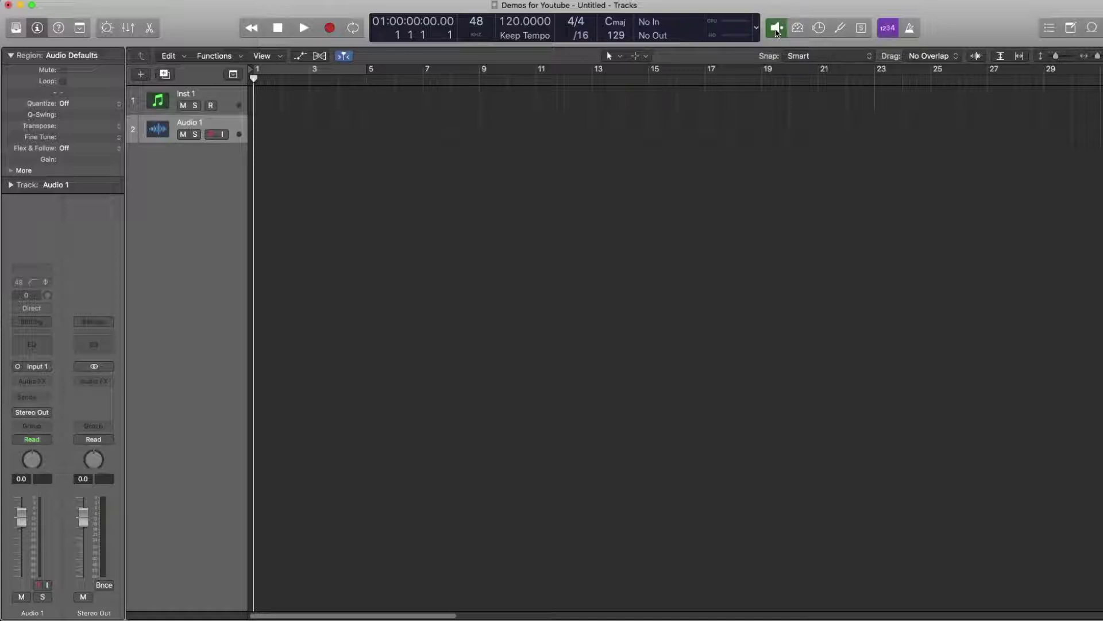